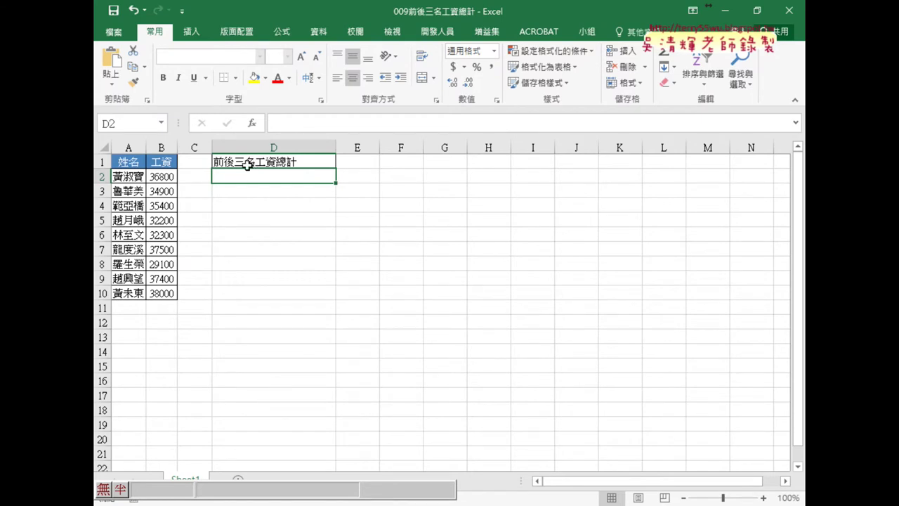
Step: Switch the keyboard input method to Microsoft Zhuyin (微軟注音)
{"action": "key", "text": "super+space"}
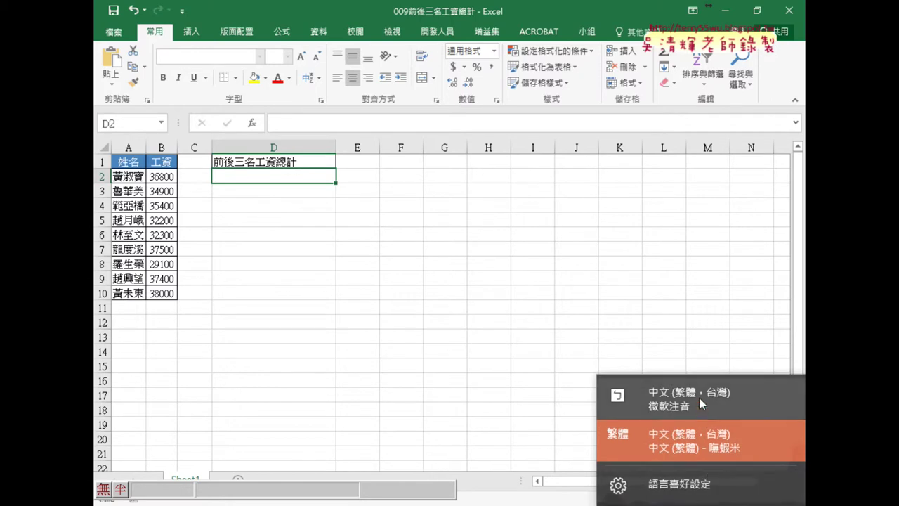
{"action": "left_click", "coordinate": [699, 399]}
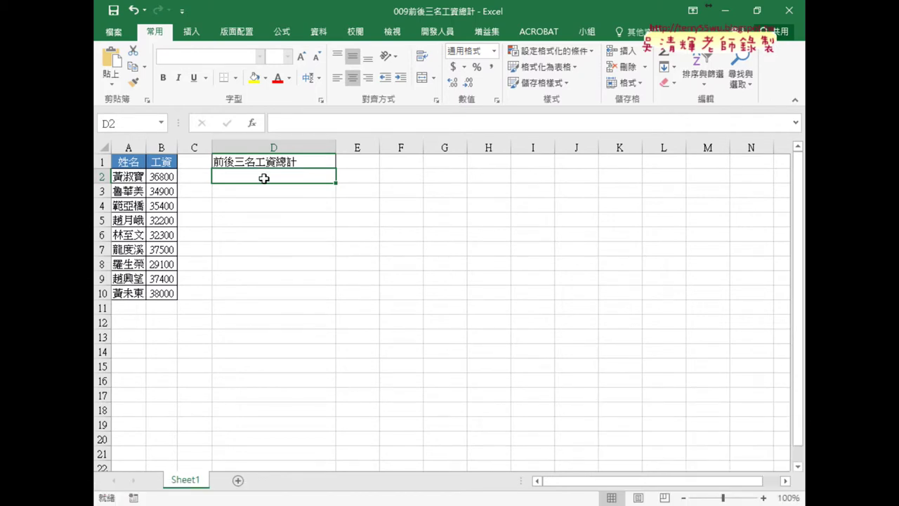
Step: Insert the LARGE function from the 統計 category into D2 and start its array as the salary column B2:B10
{"action": "left_click", "coordinate": [252, 124]}
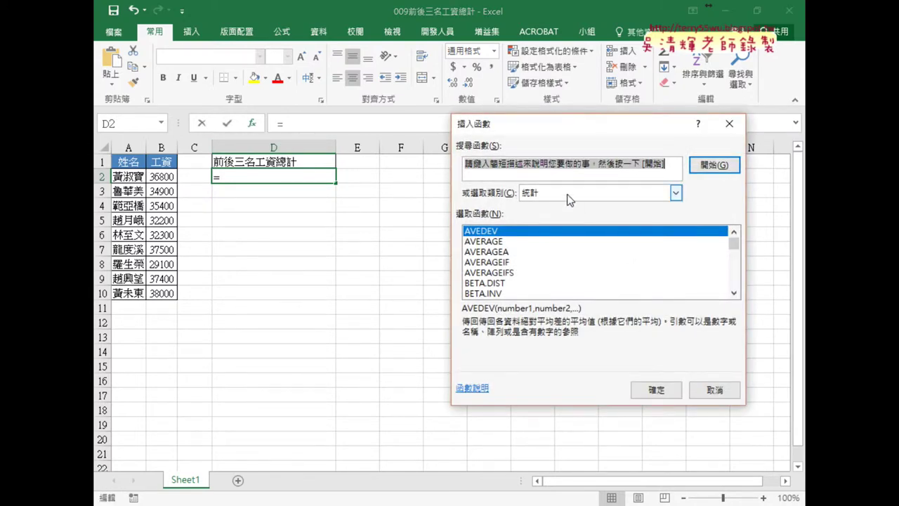
{"action": "left_click", "coordinate": [614, 193]}
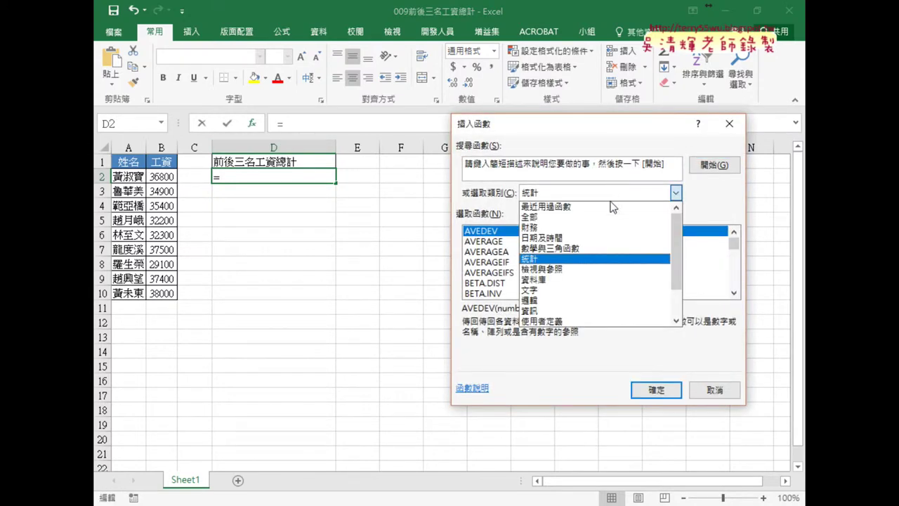
{"action": "left_click_drag", "start_coordinate": [734, 243], "coordinate": [735, 263]}
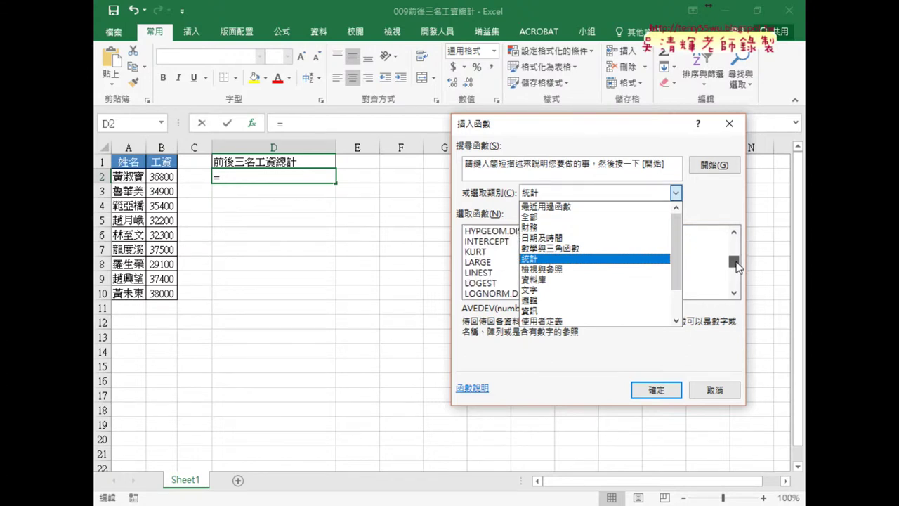
{"action": "left_click", "coordinate": [724, 261]}
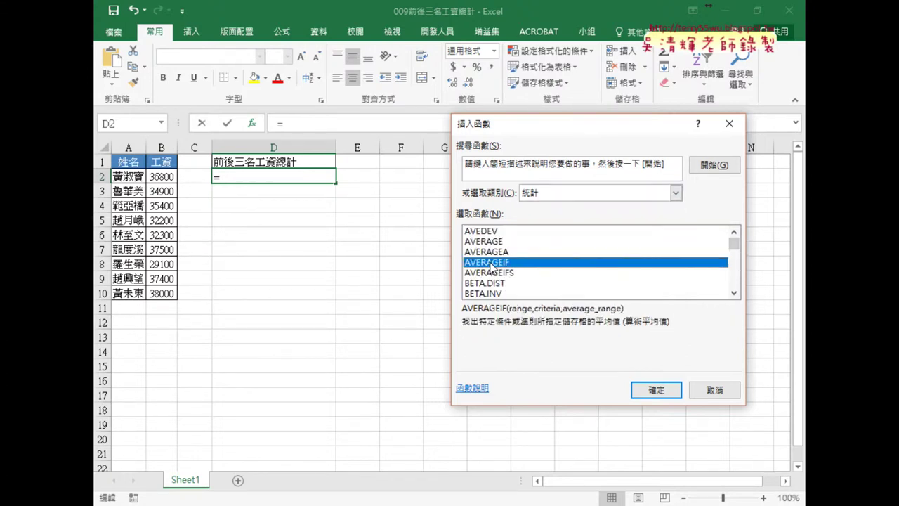
{"action": "left_click_drag", "start_coordinate": [735, 249], "coordinate": [736, 272]}
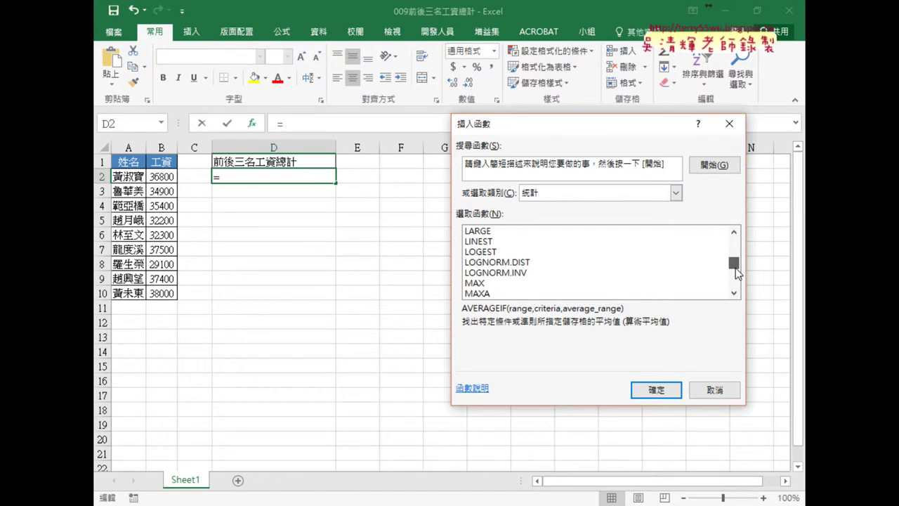
{"action": "left_click", "coordinate": [482, 231]}
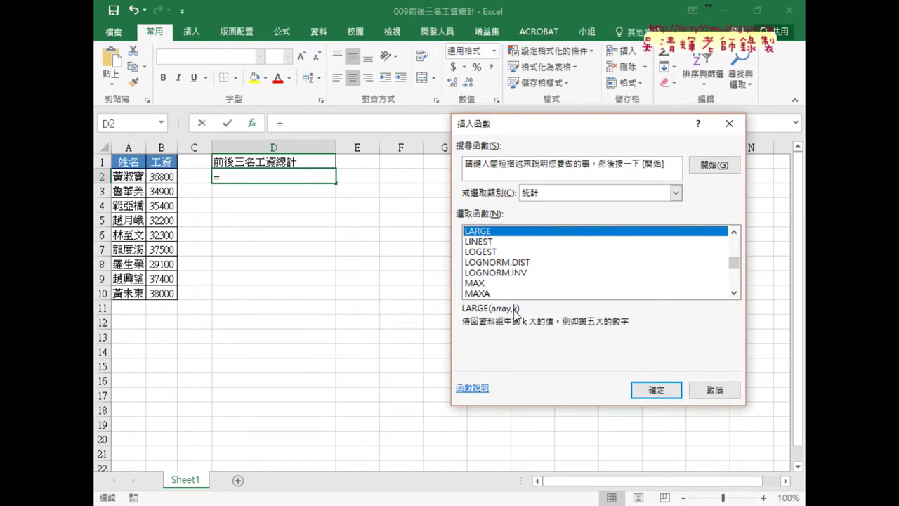
{"action": "left_click", "coordinate": [639, 390]}
{"action": "left_click_drag", "start_coordinate": [162, 177], "coordinate": [168, 291]}
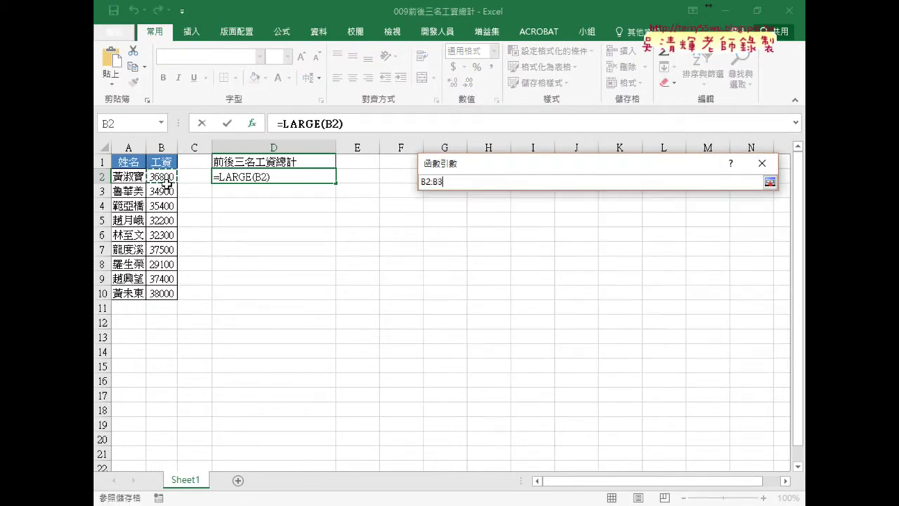
Step: Set k to 3 to get =LARGE(B2:B10,3), then select LARGE(B2:B10,3) in the formula bar
{"action": "left_click", "coordinate": [485, 222]}
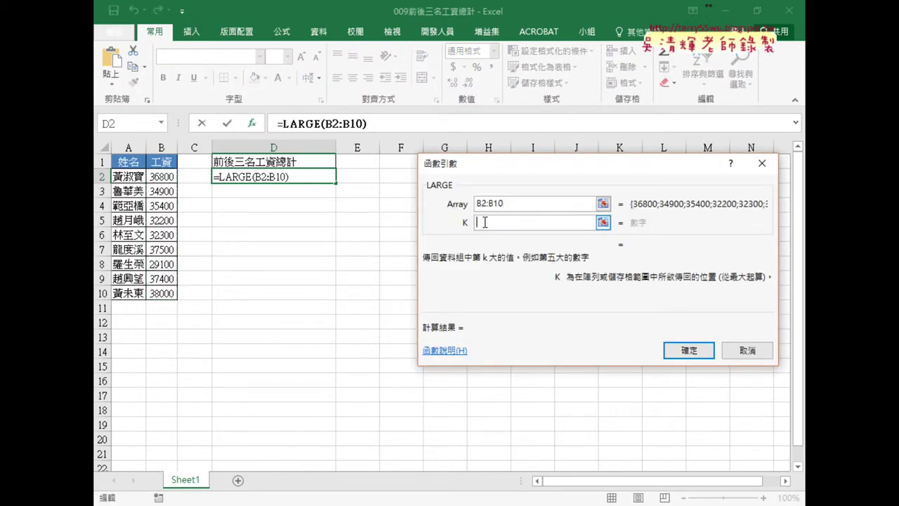
{"action": "type", "text": "3"}
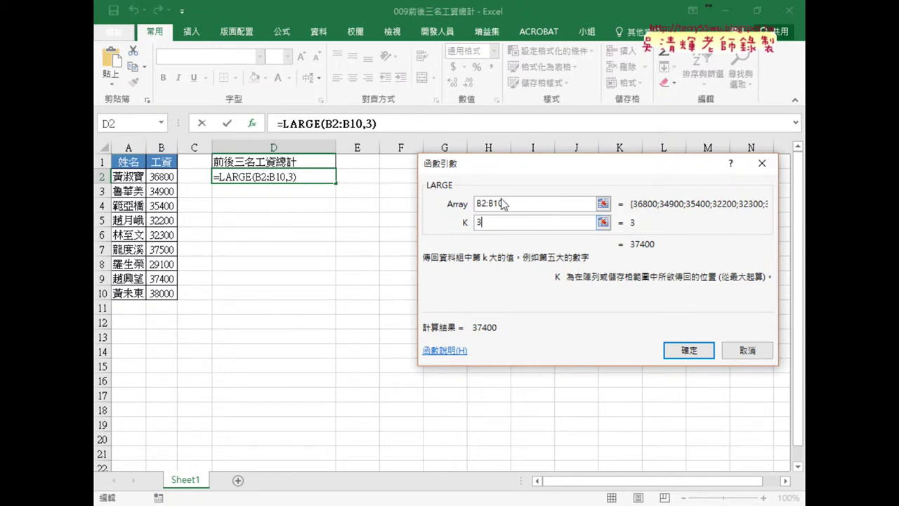
{"action": "left_click", "coordinate": [688, 357]}
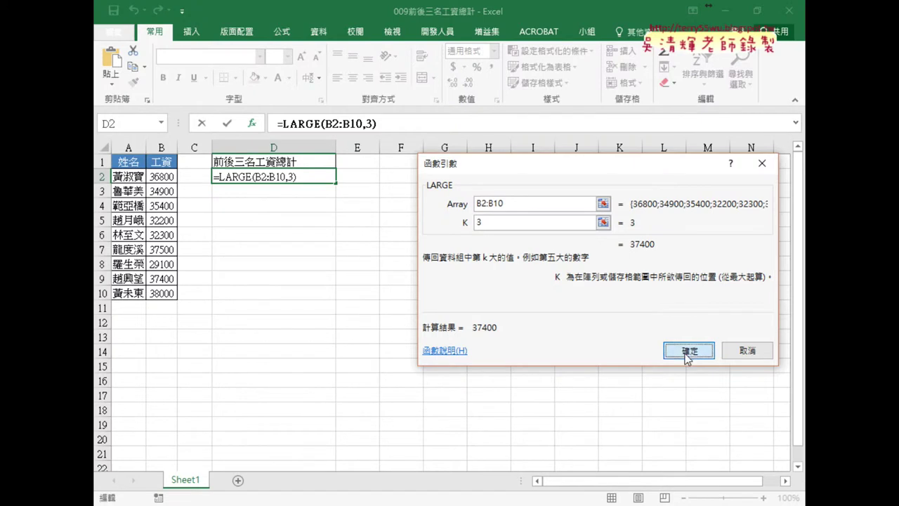
{"action": "left_click_drag", "start_coordinate": [365, 123], "coordinate": [290, 125]}
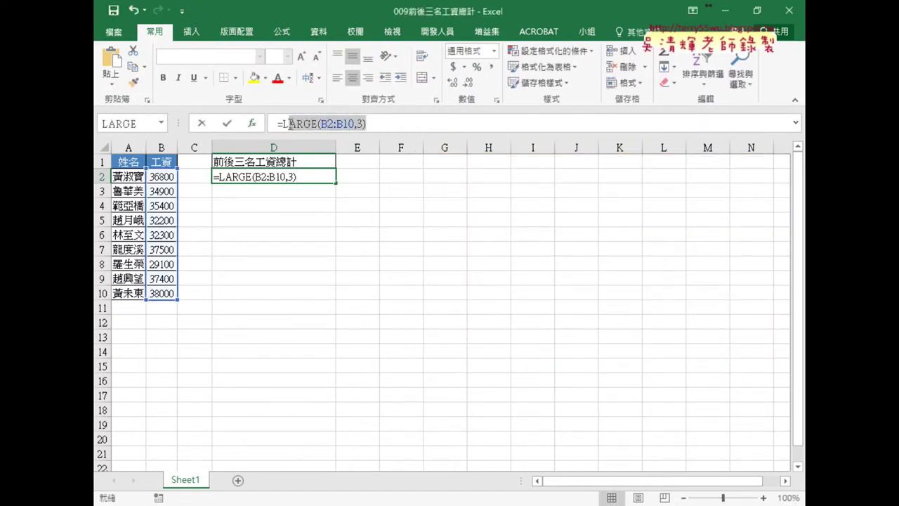
Step: Cut LARGE(B2:B10,3) from the formula and insert SUMIF from the recently used functions
{"action": "right_click", "coordinate": [285, 118]}
{"action": "left_click", "coordinate": [340, 132]}
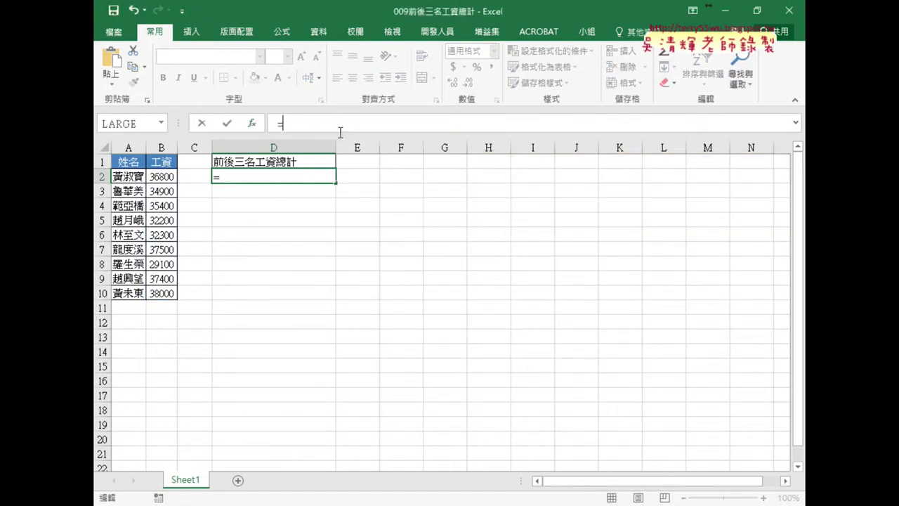
{"action": "left_click", "coordinate": [251, 124]}
{"action": "left_click", "coordinate": [547, 194]}
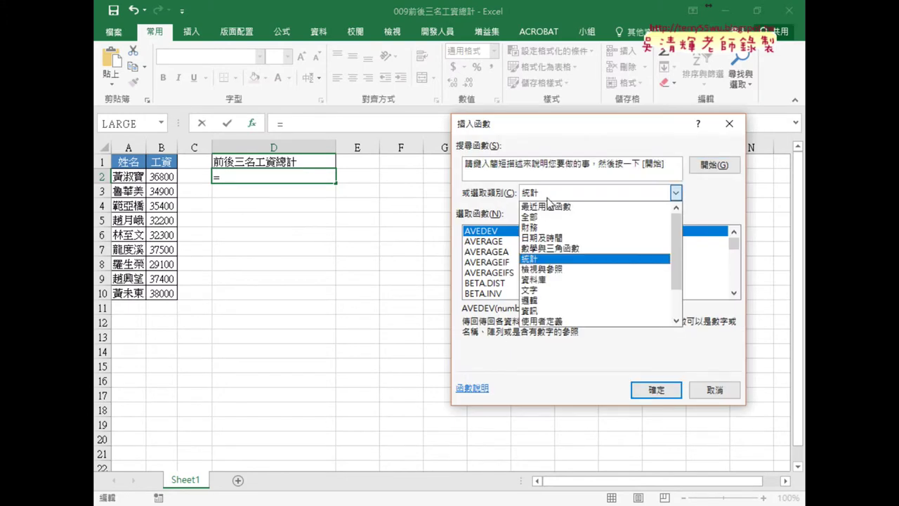
{"action": "left_click", "coordinate": [547, 206]}
{"action": "left_click", "coordinate": [485, 243]}
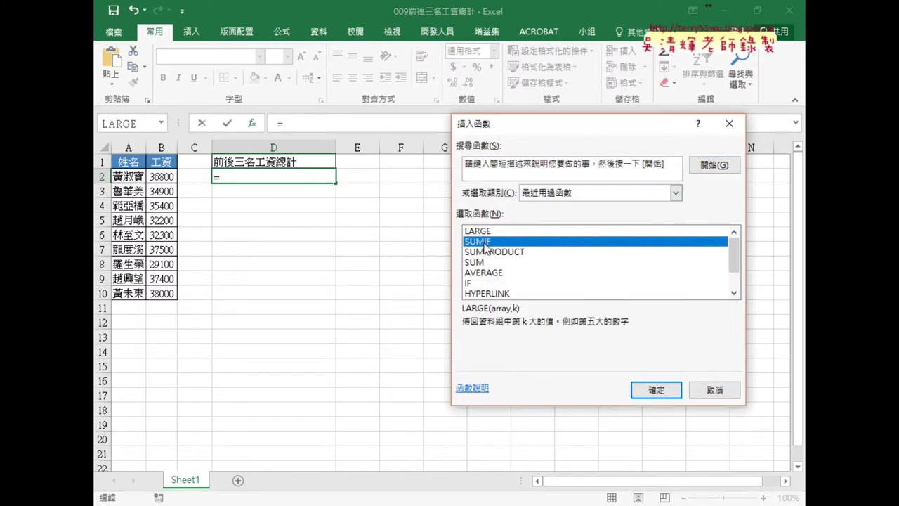
{"action": "double_click", "coordinate": [485, 242]}
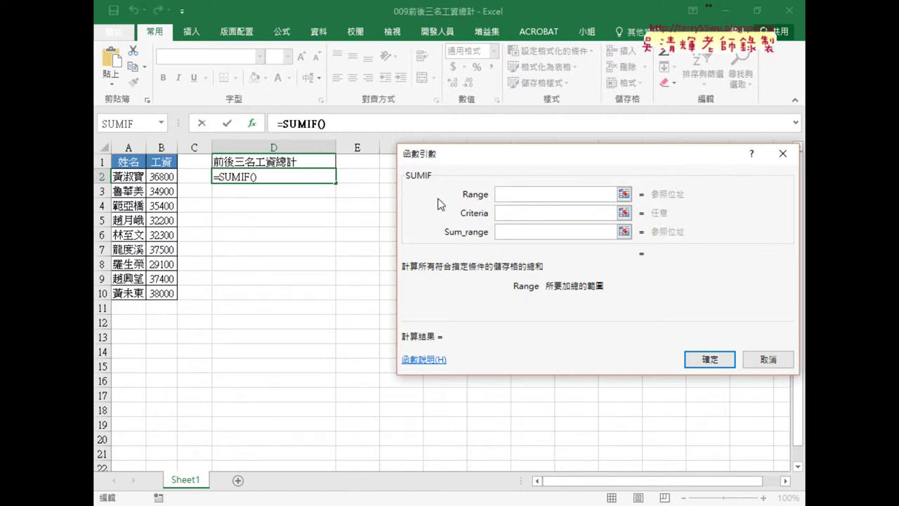
Step: Set the SUMIF range to B2:B10 and the criteria to ">="&LARGE(B2:B10,3)
{"action": "left_click_drag", "start_coordinate": [162, 178], "coordinate": [161, 292]}
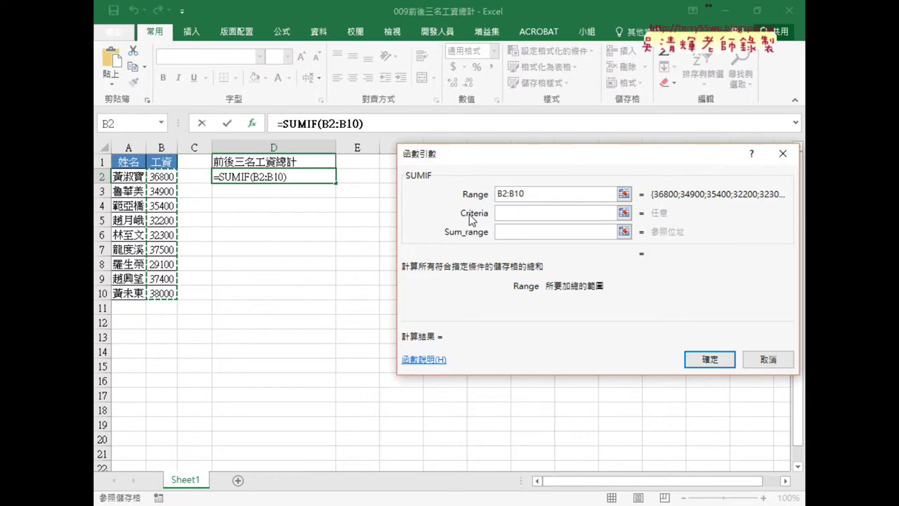
{"action": "left_click", "coordinate": [532, 213]}
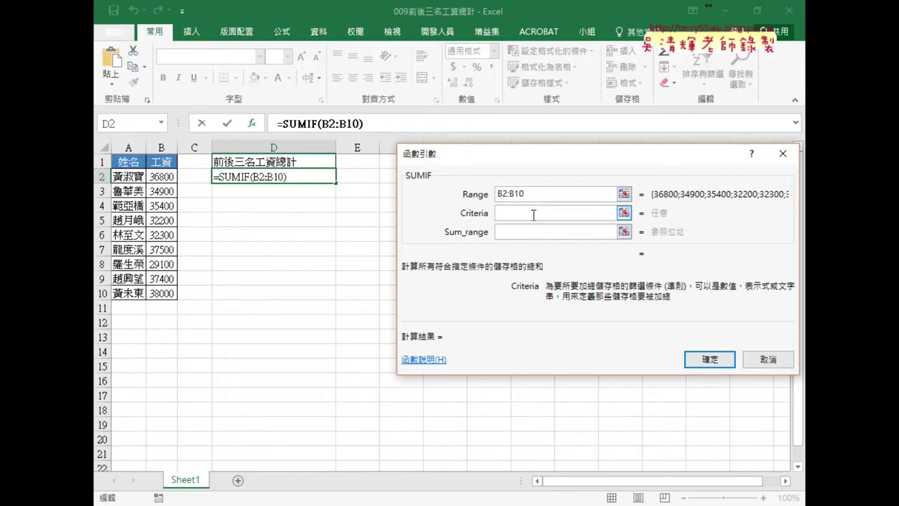
{"action": "type", "text": "LARGE(B2:B10,3)"}
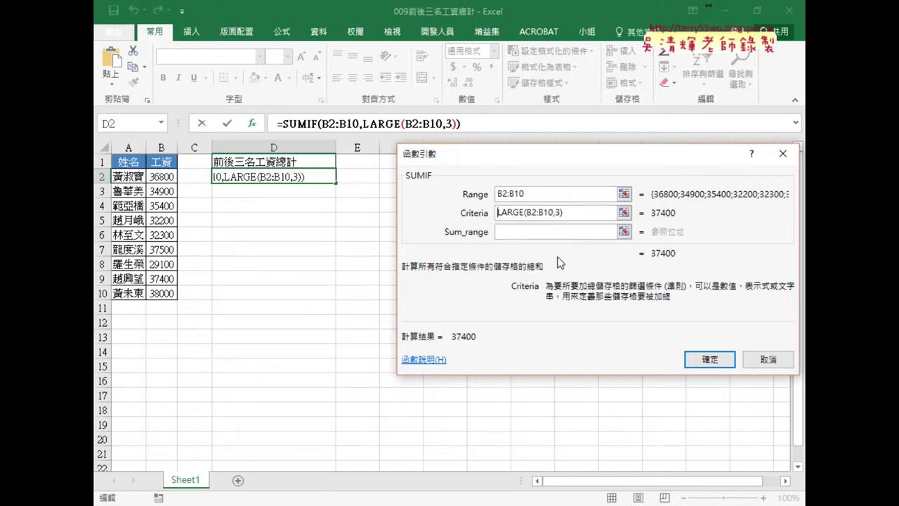
{"action": "type", "text": "\"\""}
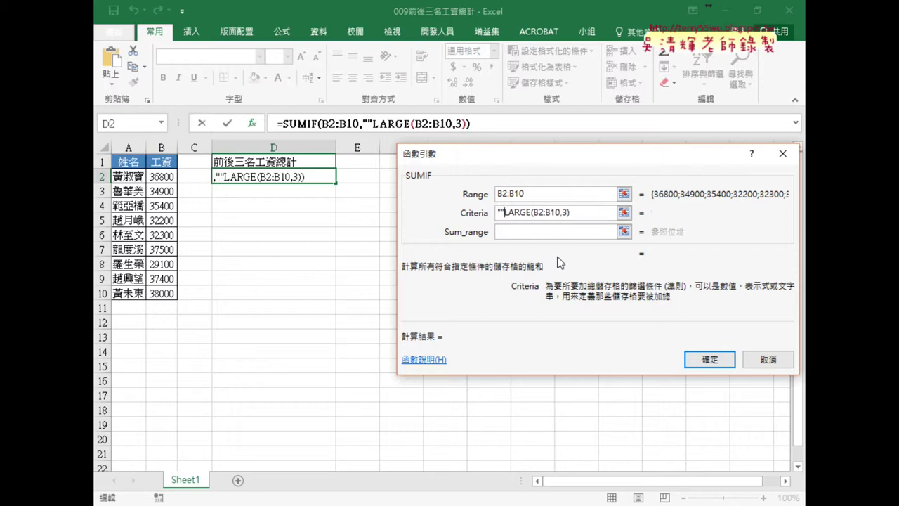
{"action": "type", "text": "&"}
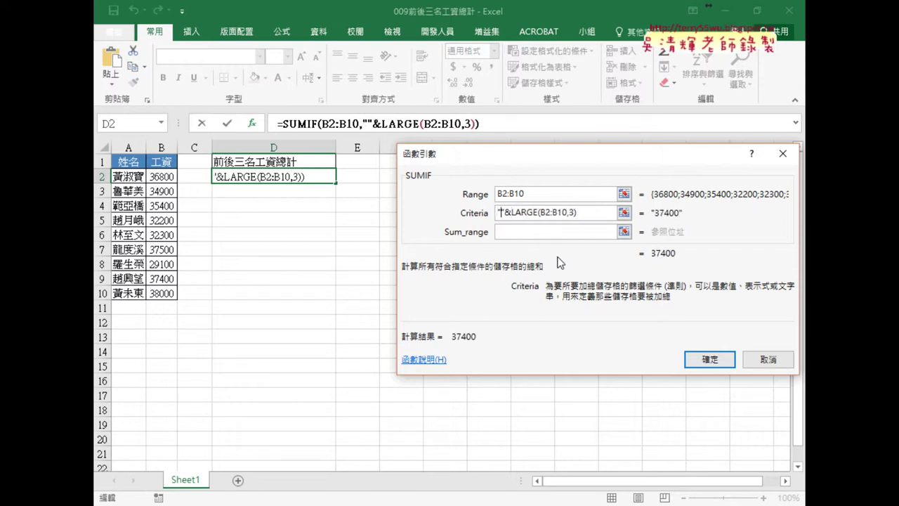
{"action": "key", "text": "Left"}
{"action": "key", "text": "Left"}
{"action": "type", "text": ">ㄦ"}
{"action": "key", "text": "BackSpace"}
{"action": "type", "text": "="}
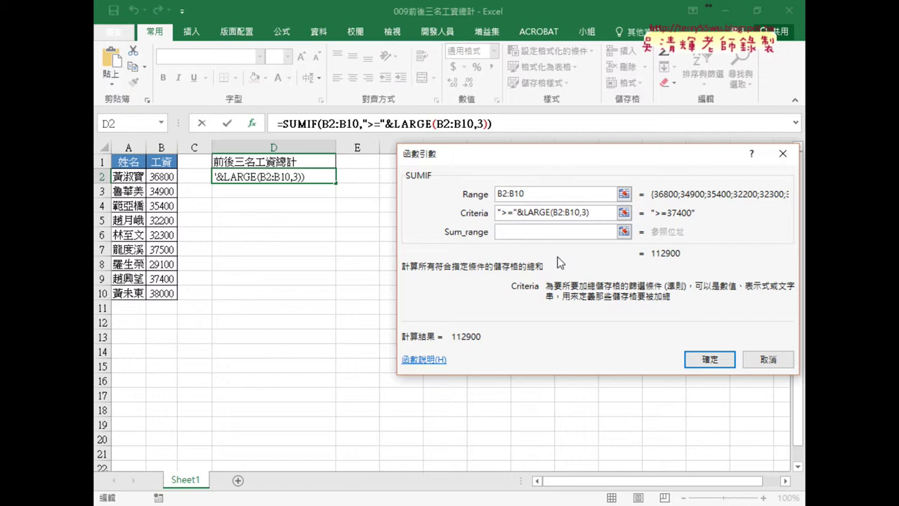
{"action": "mouse_move", "coordinate": [516, 212]}
{"action": "left_mouse_down"}
{"action": "mouse_move", "coordinate": [547, 214]}
{"action": "mouse_move", "coordinate": [524, 212]}
{"action": "left_mouse_up"}
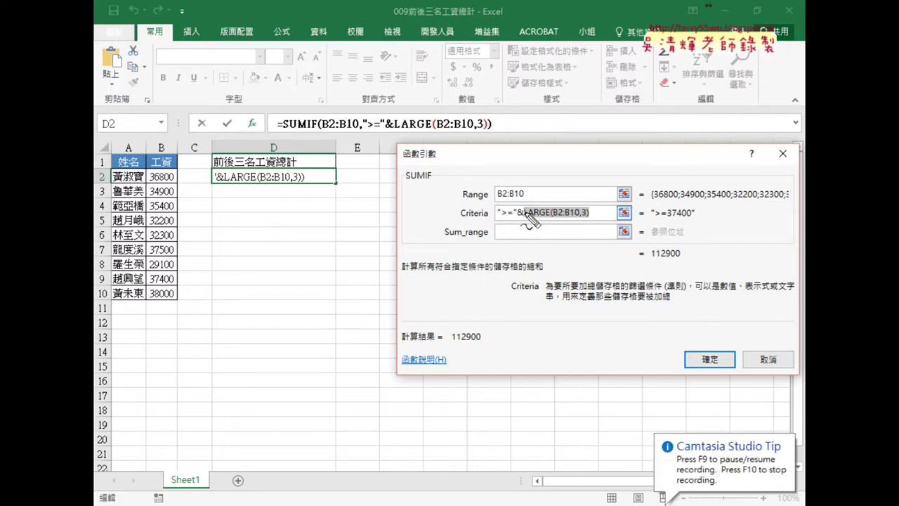
{"action": "left_click_drag", "start_coordinate": [504, 225], "coordinate": [673, 219]}
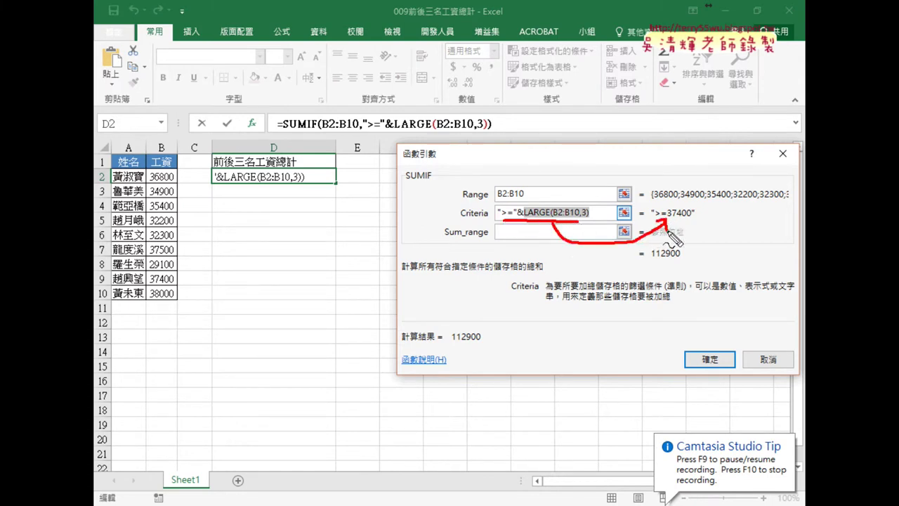
{"action": "left_click_drag", "start_coordinate": [664, 219], "coordinate": [694, 219]}
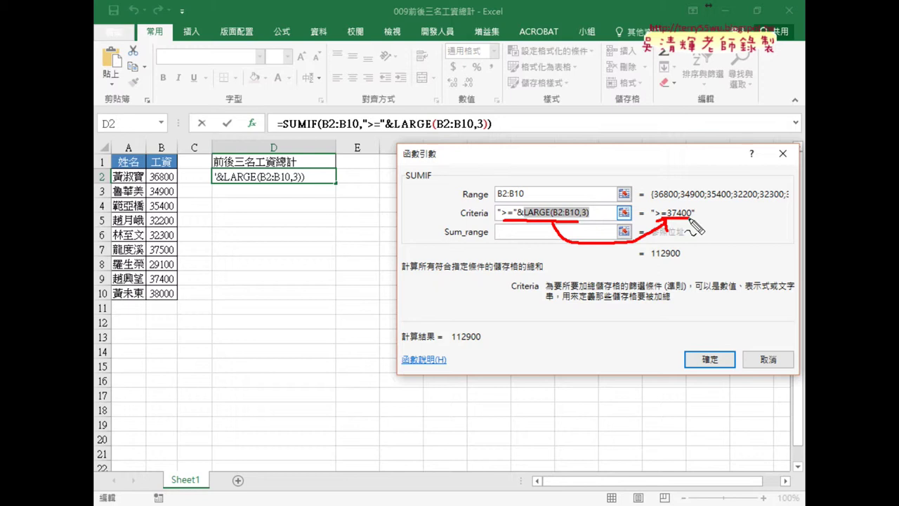
{"action": "key", "text": "Escape"}
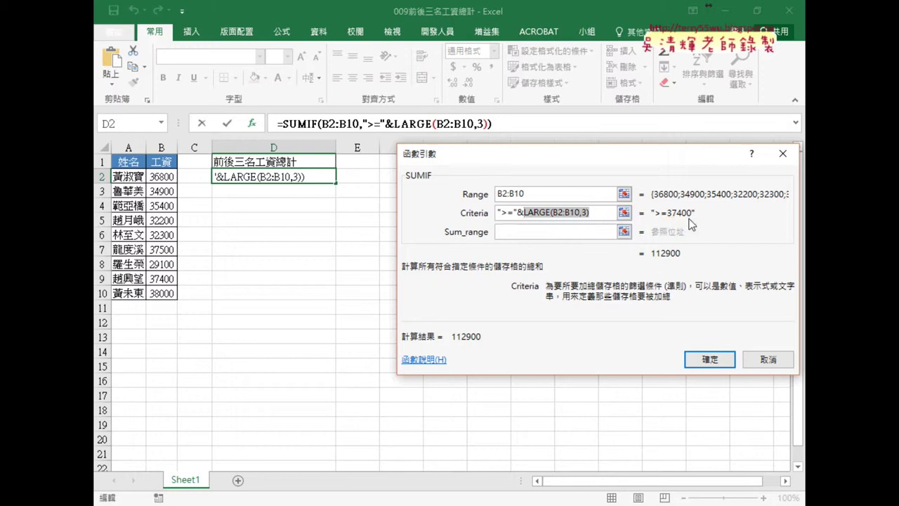
{"action": "left_click", "coordinate": [545, 232]}
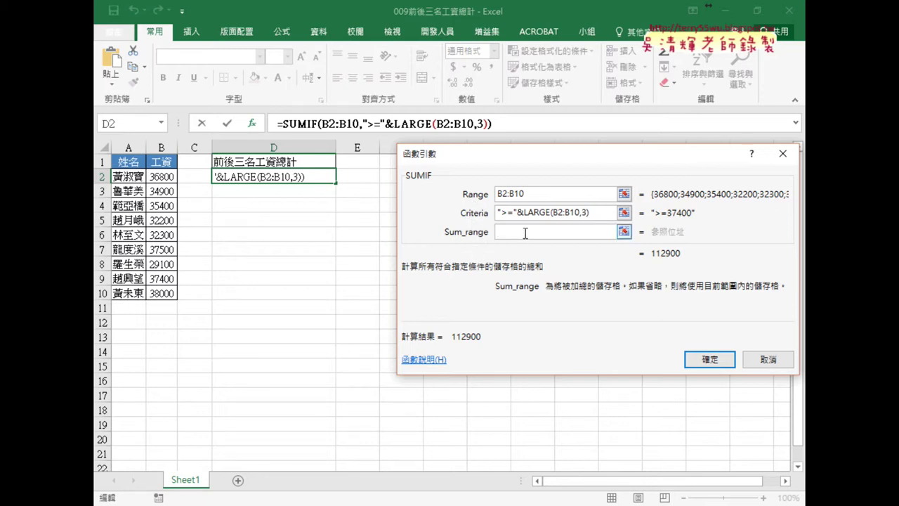
Step: Leave the SUMIF sum range empty and confirm, so D2 shows the top-three total 112900
{"action": "left_click", "coordinate": [518, 195]}
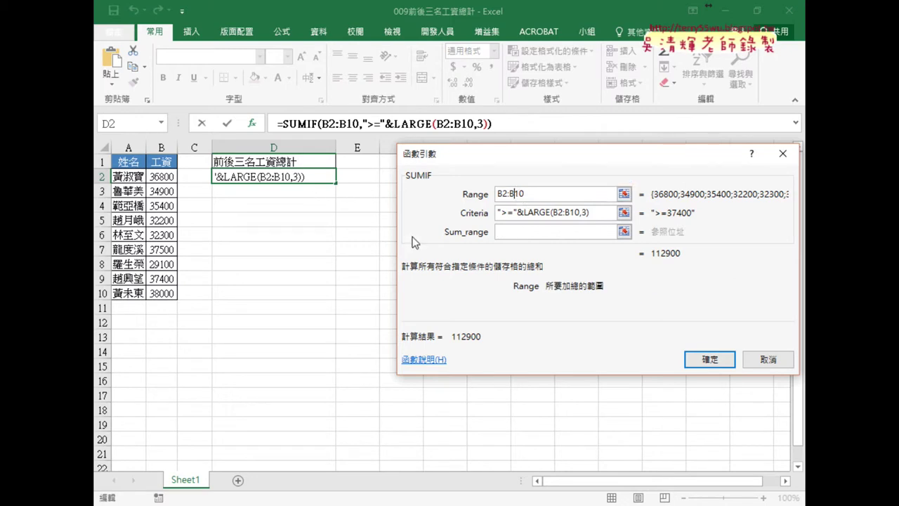
{"action": "left_click", "coordinate": [500, 234]}
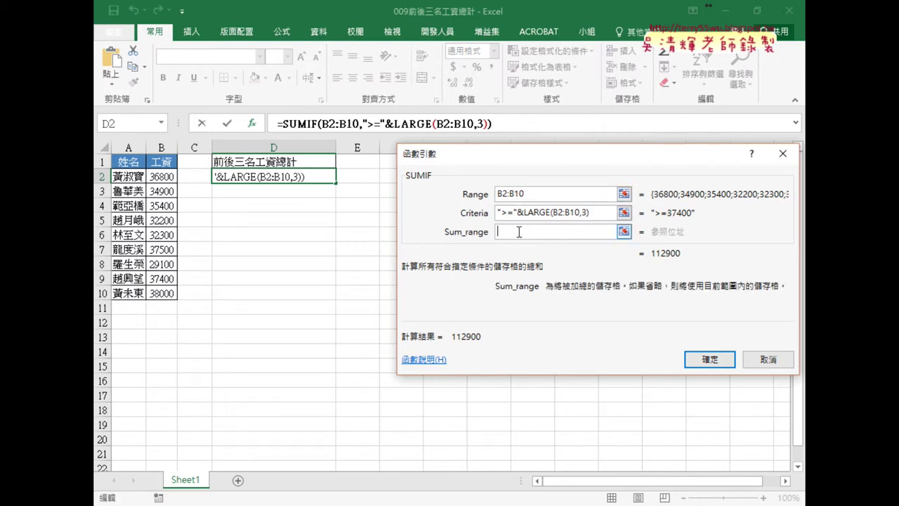
{"action": "left_click_drag", "start_coordinate": [163, 177], "coordinate": [167, 291]}
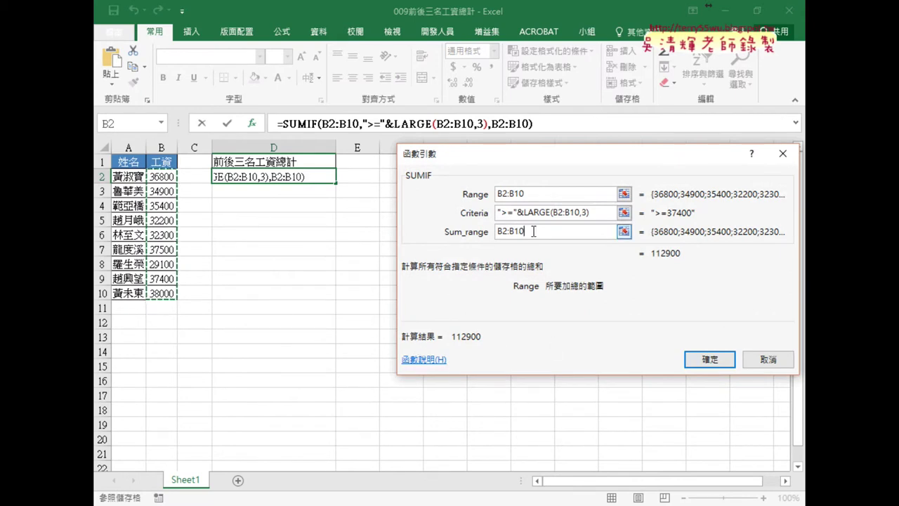
{"action": "left_click", "coordinate": [476, 236]}
{"action": "key", "text": "Delete"}
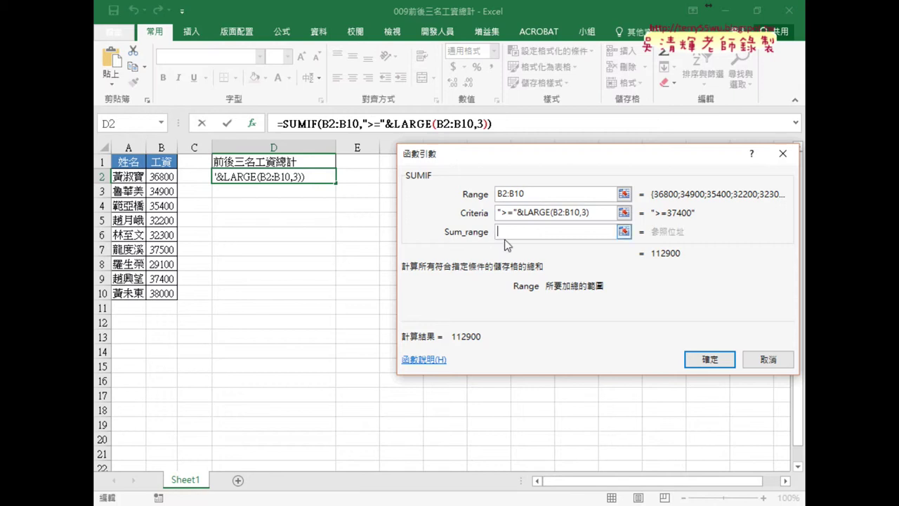
{"action": "left_click", "coordinate": [716, 359]}
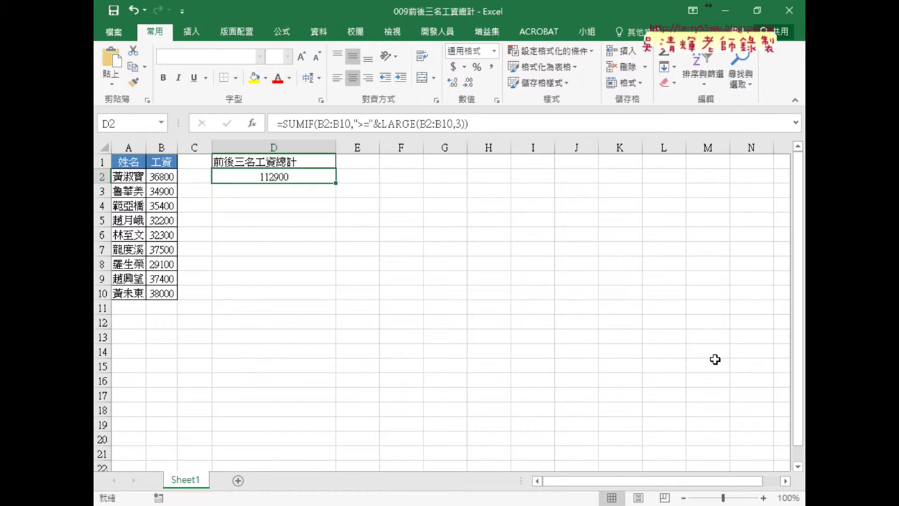
Step: Append + and a pasted copy of the SUMIF expression to the D2 formula
{"action": "left_click", "coordinate": [493, 123]}
{"action": "type", "text": "+"}
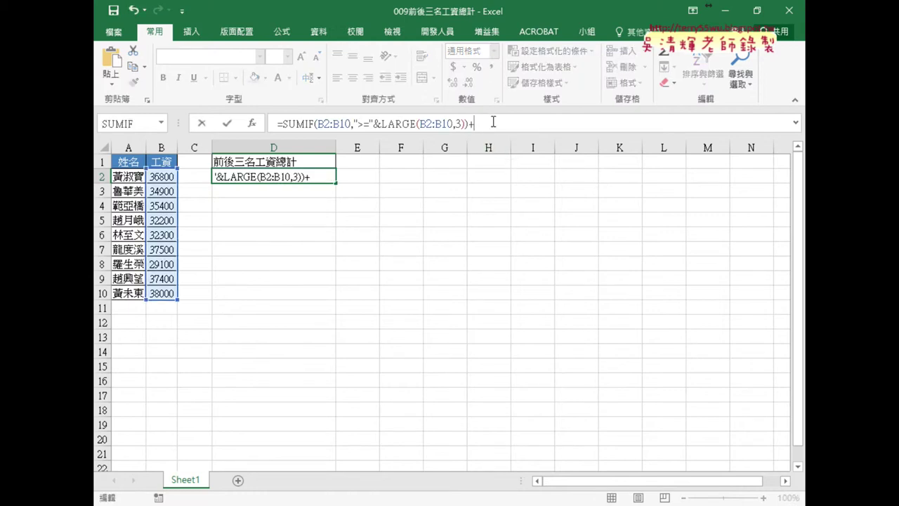
{"action": "left_click_drag", "start_coordinate": [469, 124], "coordinate": [289, 124]}
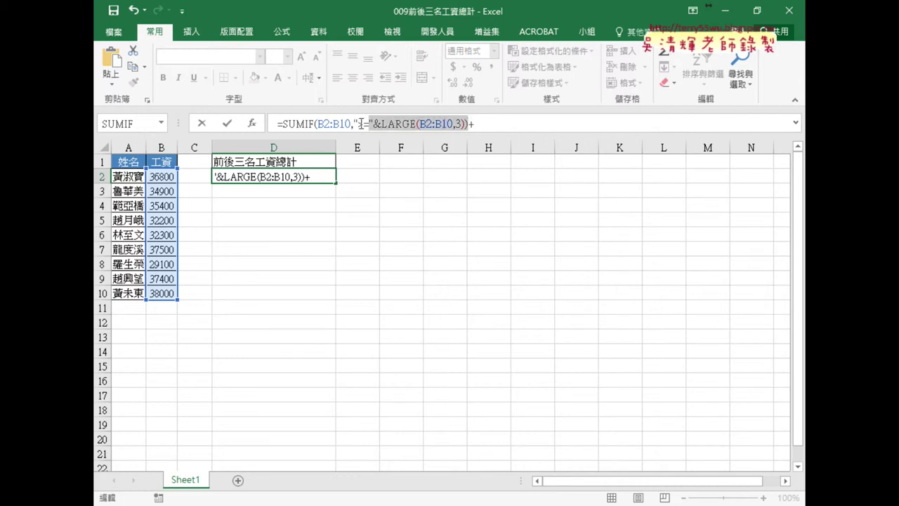
{"action": "right_click", "coordinate": [289, 123]}
{"action": "left_click", "coordinate": [339, 147]}
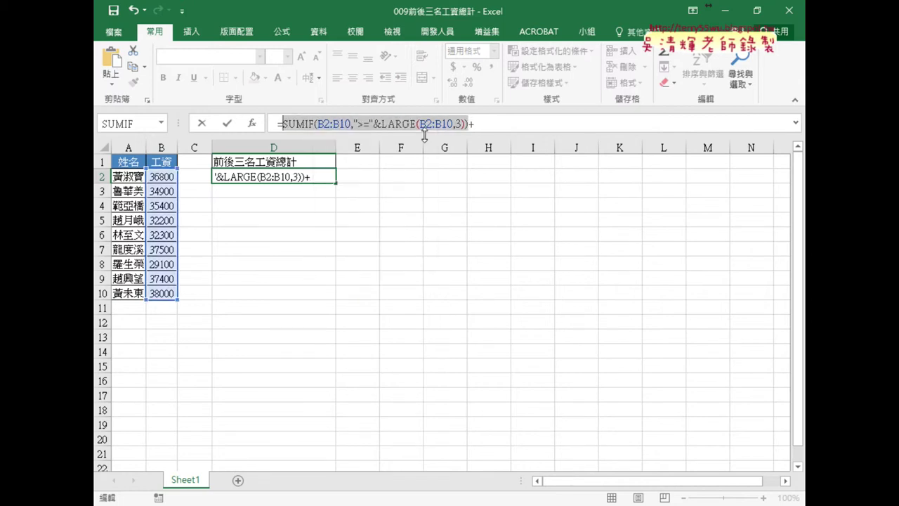
{"action": "left_click", "coordinate": [498, 123]}
{"action": "right_click", "coordinate": [505, 119]}
{"action": "left_click", "coordinate": [535, 181]}
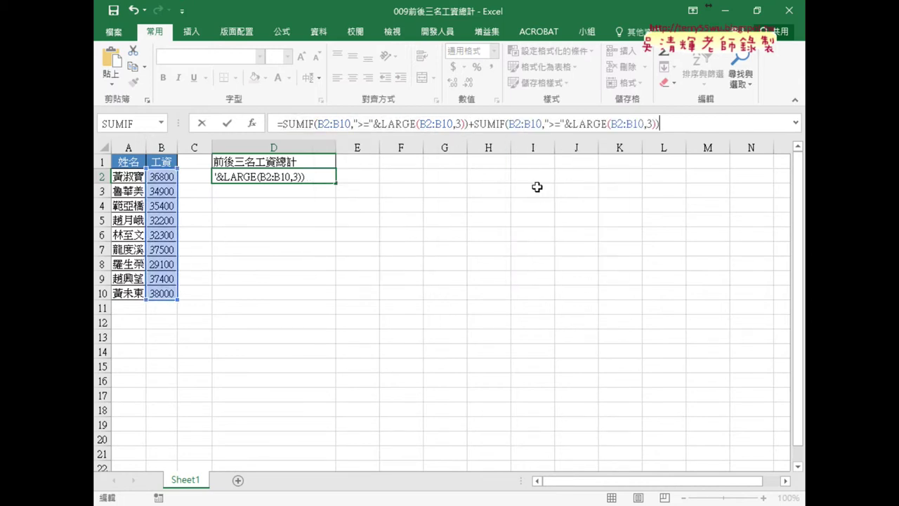
Step: In the second SUMIF, replace LARGE with SMALL and change >= to <=
{"action": "left_click_drag", "start_coordinate": [572, 124], "coordinate": [608, 124]}
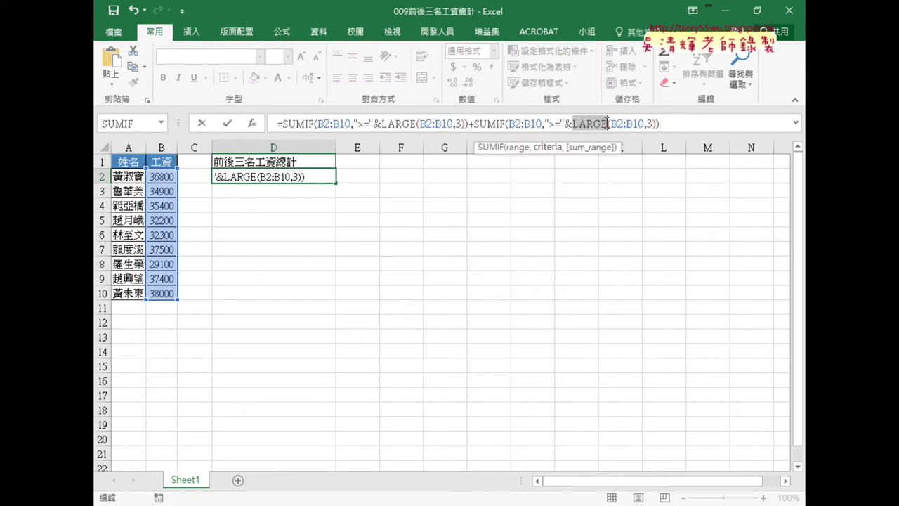
{"action": "type", "text": "s"}
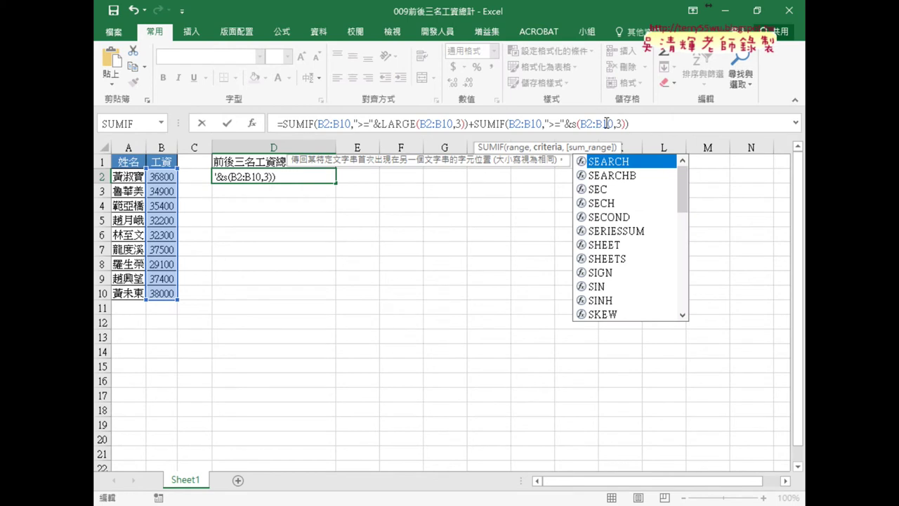
{"action": "type", "text": "m"}
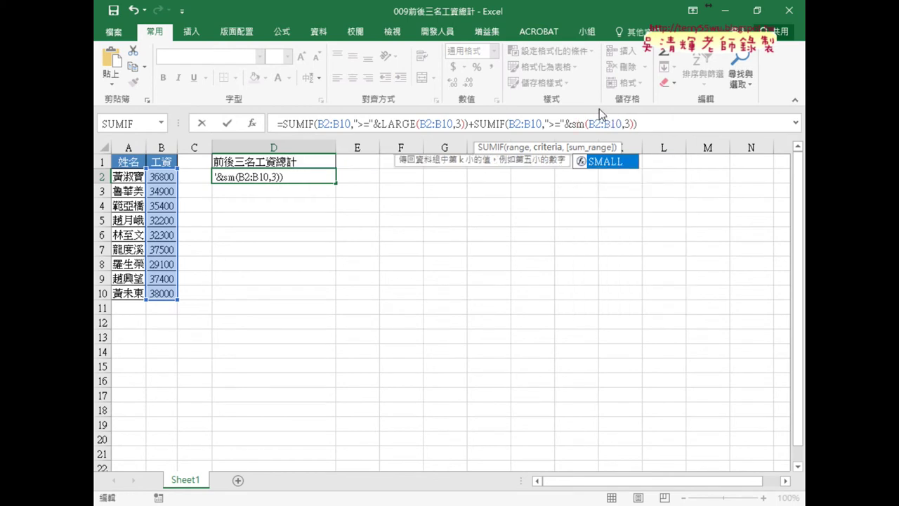
{"action": "double_click", "coordinate": [608, 163]}
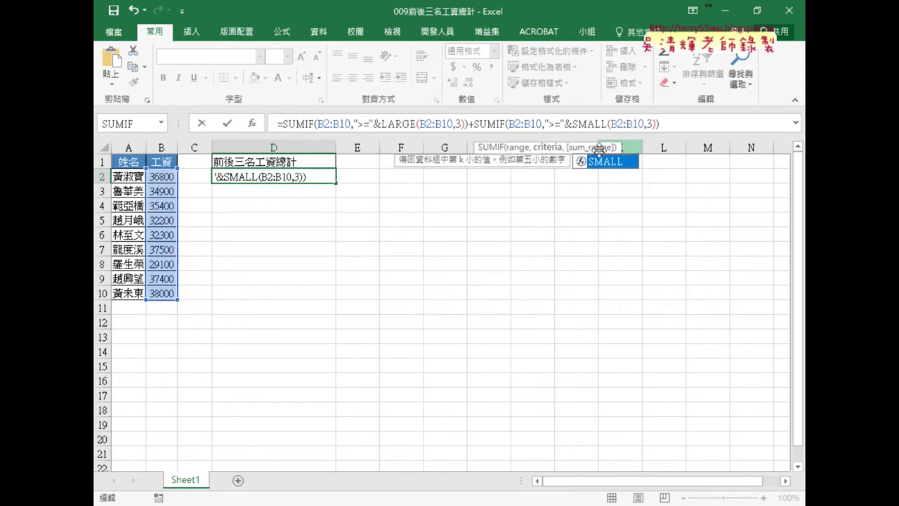
{"action": "left_click", "coordinate": [550, 123]}
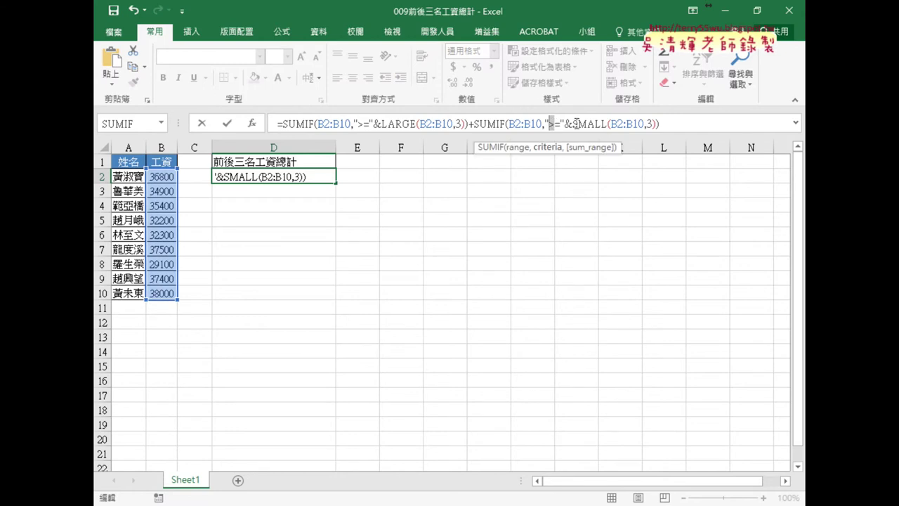
{"action": "type", "text": "<"}
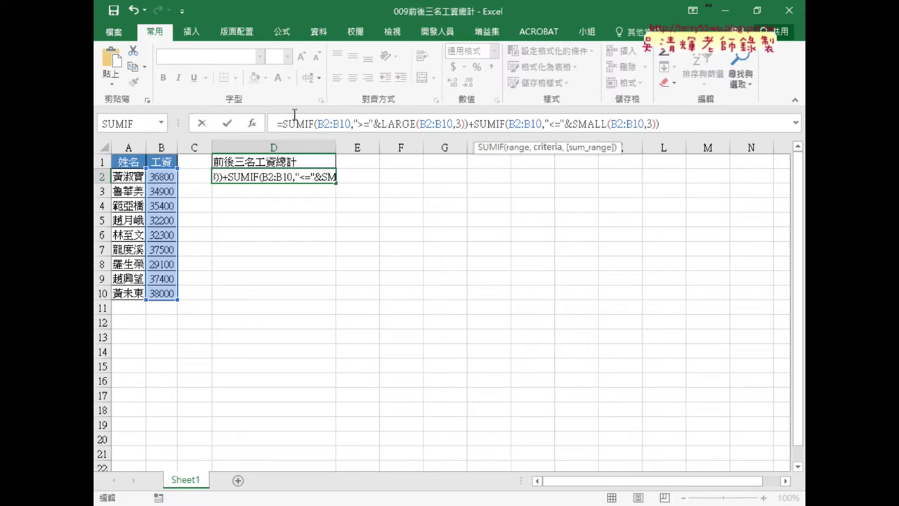
Step: Commit the formula so D2 shows 206500, then underline LARGE, SMALL, >= and & for emphasis
{"action": "left_click", "coordinate": [228, 124]}
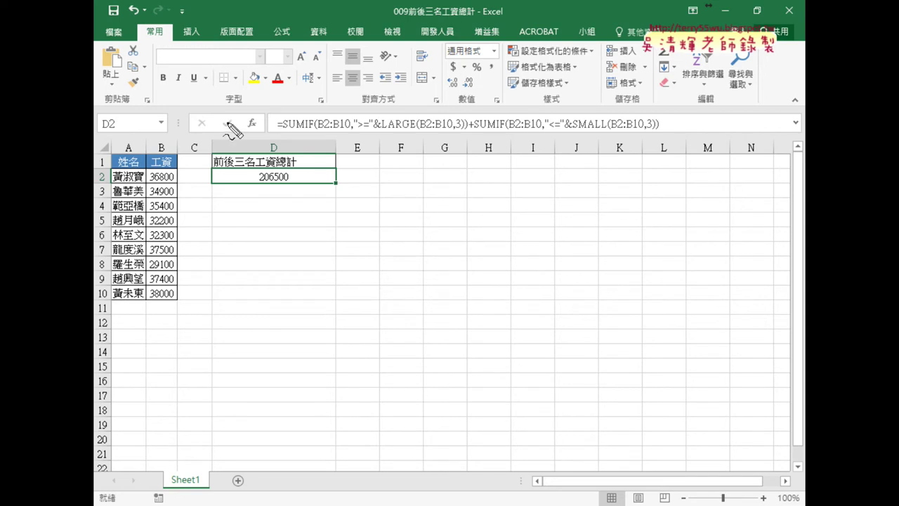
{"action": "left_click_drag", "start_coordinate": [382, 129], "coordinate": [413, 129]}
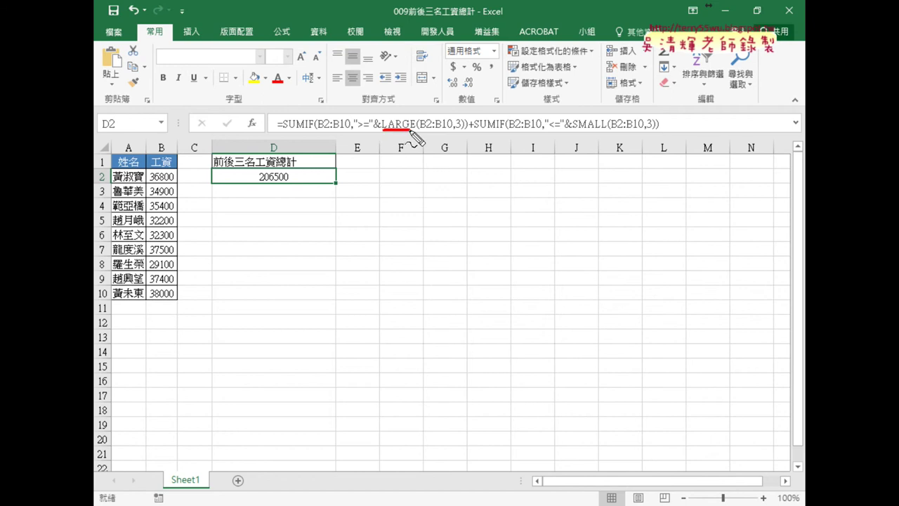
{"action": "left_click_drag", "start_coordinate": [573, 129], "coordinate": [606, 129]}
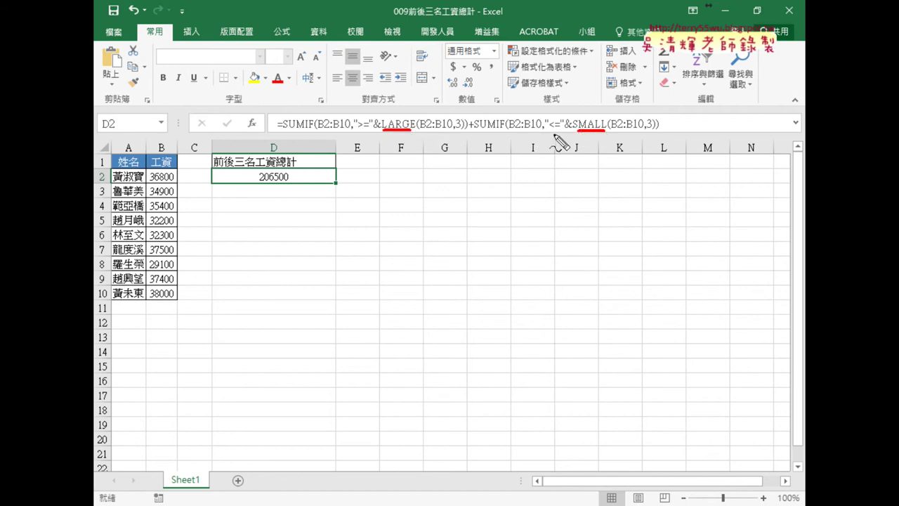
{"action": "left_click_drag", "start_coordinate": [355, 130], "coordinate": [372, 130]}
{"action": "left_click", "coordinate": [378, 130]}
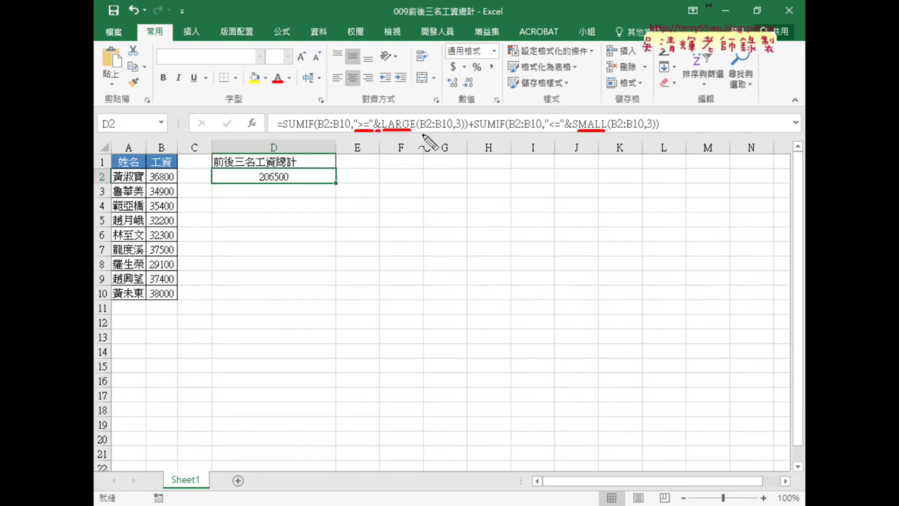